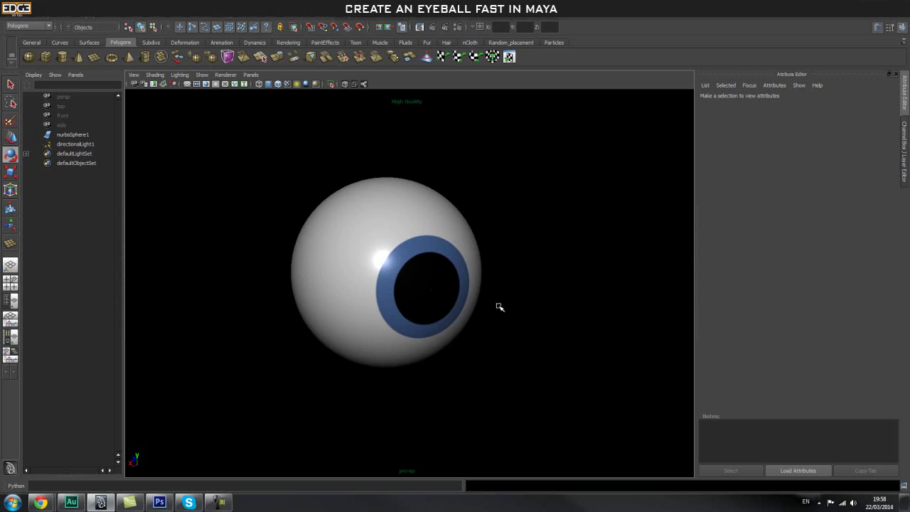
- Show the ground grid in the perspective view and select the eyeball sphere, nurbsSphere1
alt+drag(500, 307, 470, 279)
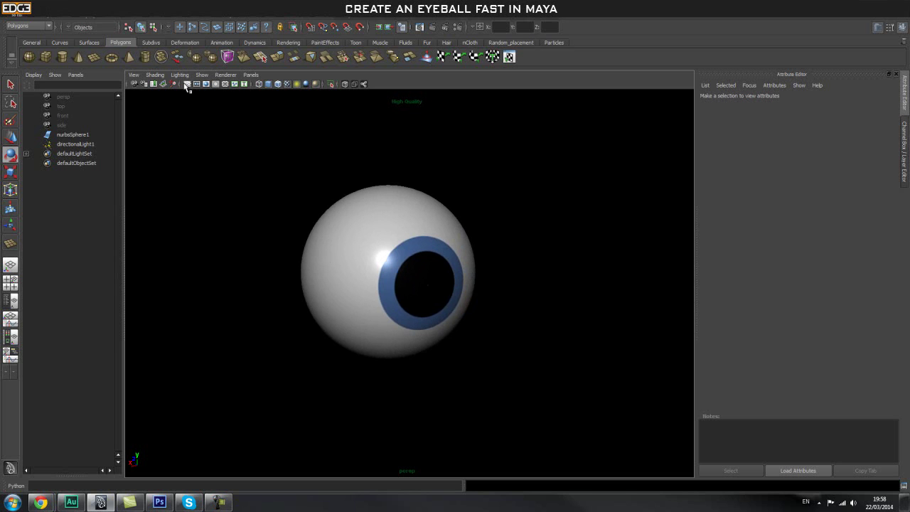
click(187, 83)
click(333, 215)
- Delete the eyeball sphere and directionalLight1 so the scene is empty
key(Delete)
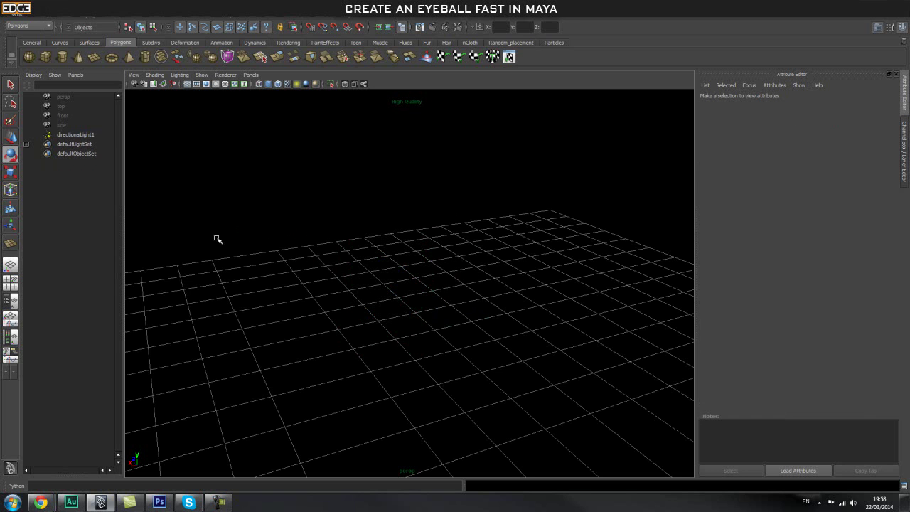
click(84, 135)
key(Delete)
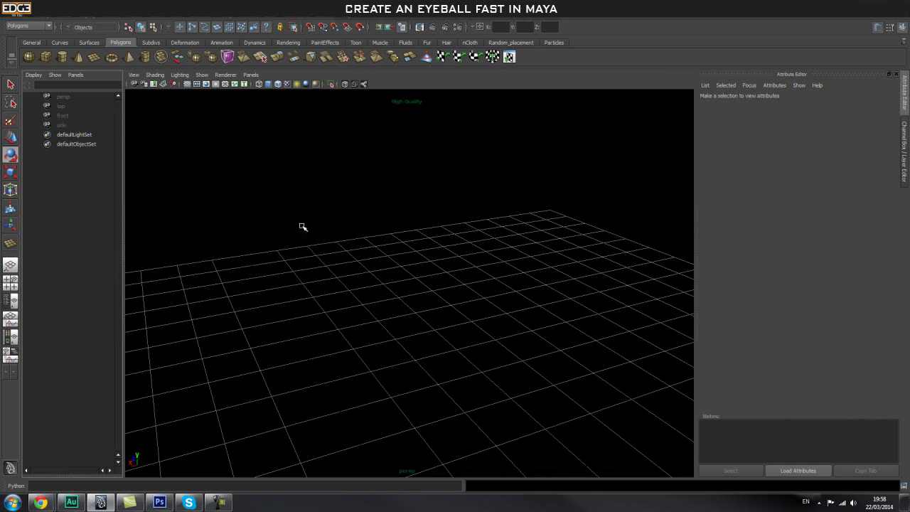
- Give the perspective view a gradient background with Alt+B and tumble to a new angle over the grid
click(302, 226)
key(alt+b)
key(alt+b)
key(alt+b)
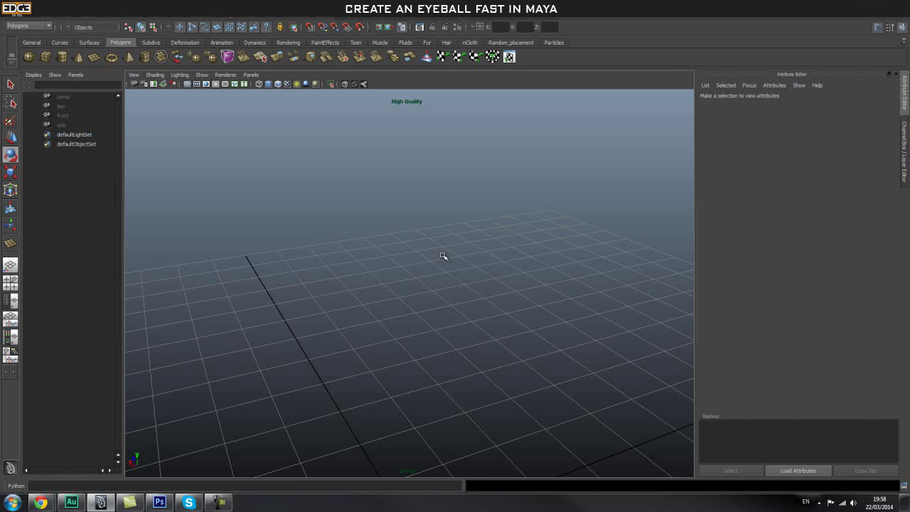
alt+drag(445, 254, 340, 283)
alt+drag(385, 249, 246, 225)
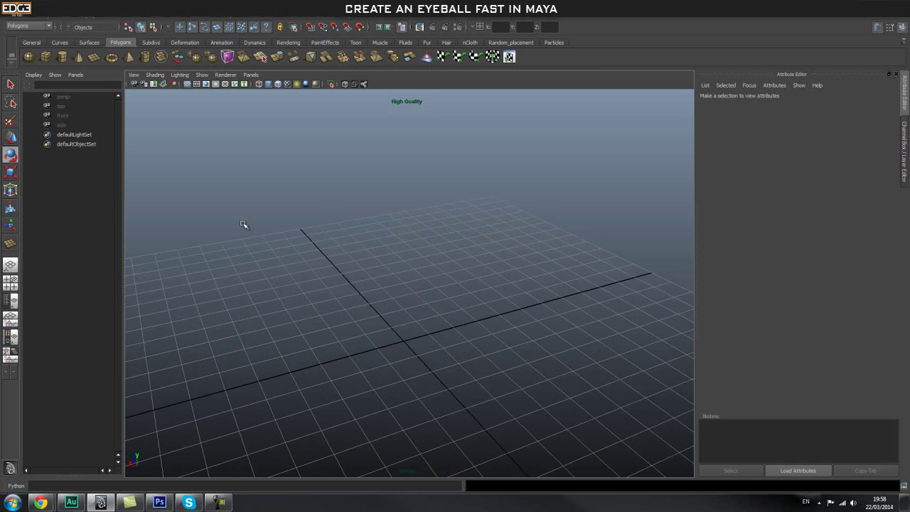
- Create a NURBS sphere by drawing it out on the grid at the origin
click(64, 13)
mouse_move(71, 31)
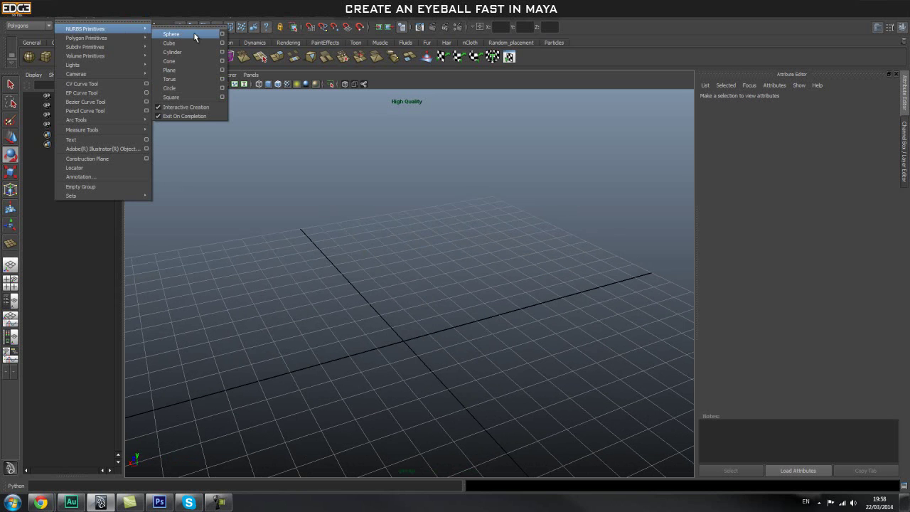
click(172, 35)
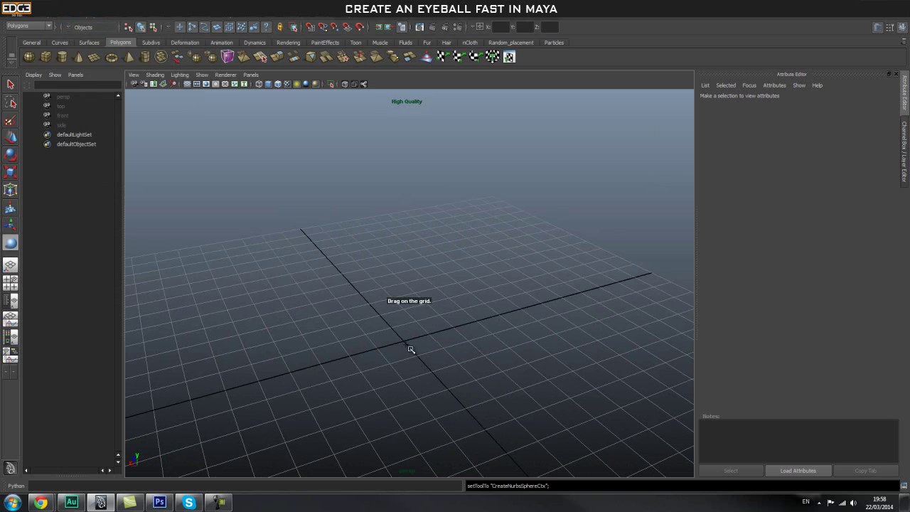
mouse_move(404, 343)
mouse_down()
mouse_move(417, 359)
mouse_move(466, 360)
mouse_up()
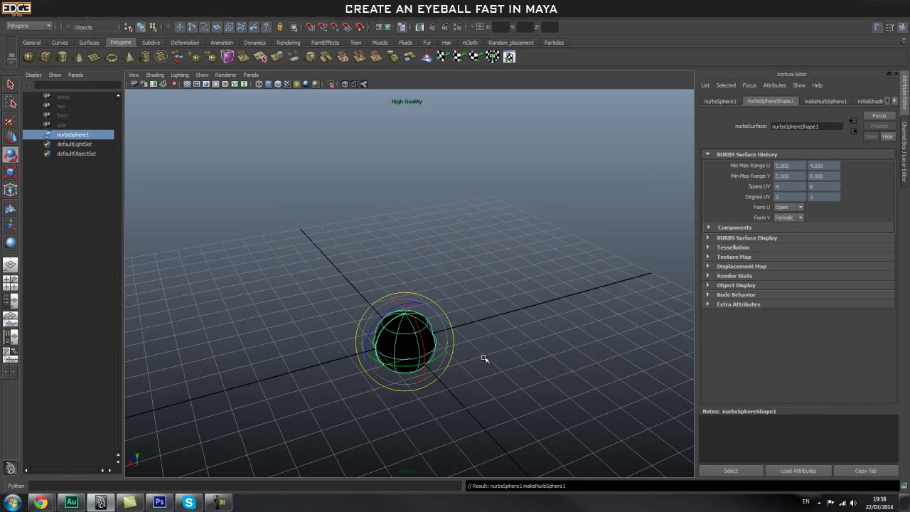
- Raise the sphere above the grid, switch it to smooth display (3) and reselect it
key(w)
drag(400, 324, 400, 305)
mouse_move(384, 342)
alt+mouse_down()
mouse_move(370, 346)
mouse_move(448, 365)
mouse_move(321, 340)
mouse_move(362, 320)
mouse_move(314, 317)
mouse_move(392, 325)
alt+mouse_up()
key(3)
ctrl+click(411, 285)
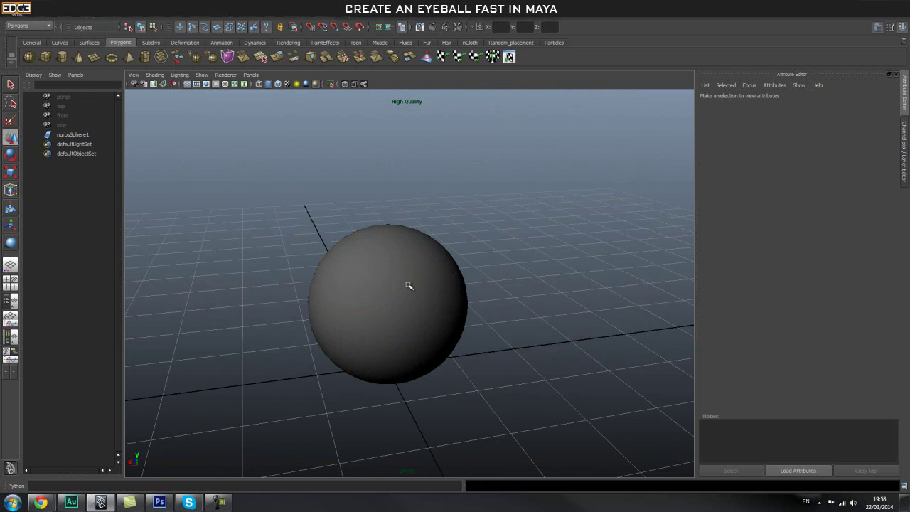
alt+drag(410, 284, 467, 306)
click(421, 306)
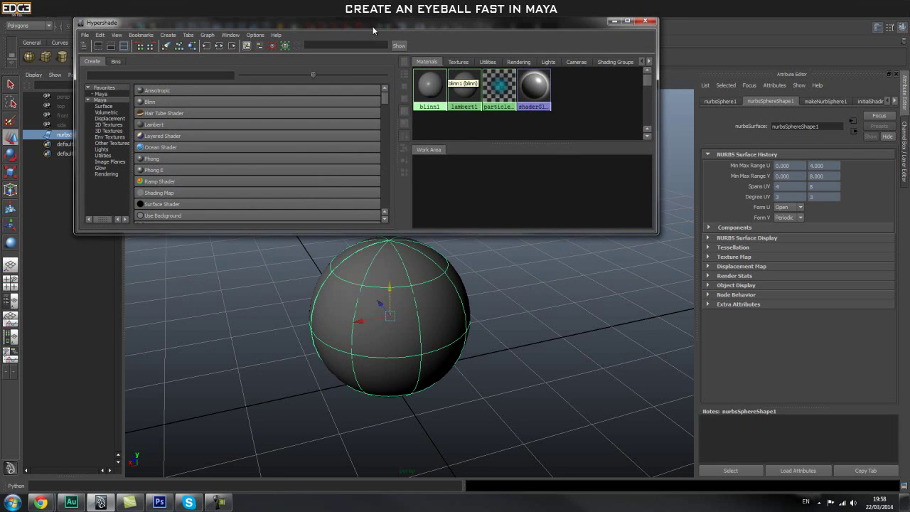
- Bring up the Hypershade from Window > Rendering Editors and position it on screen
drag(373, 26, 415, 89)
click(108, 15)
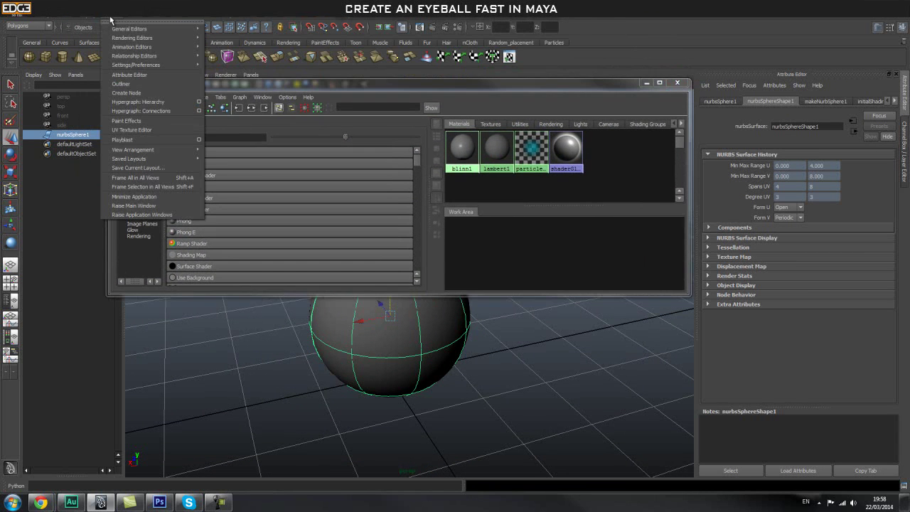
mouse_move(132, 39)
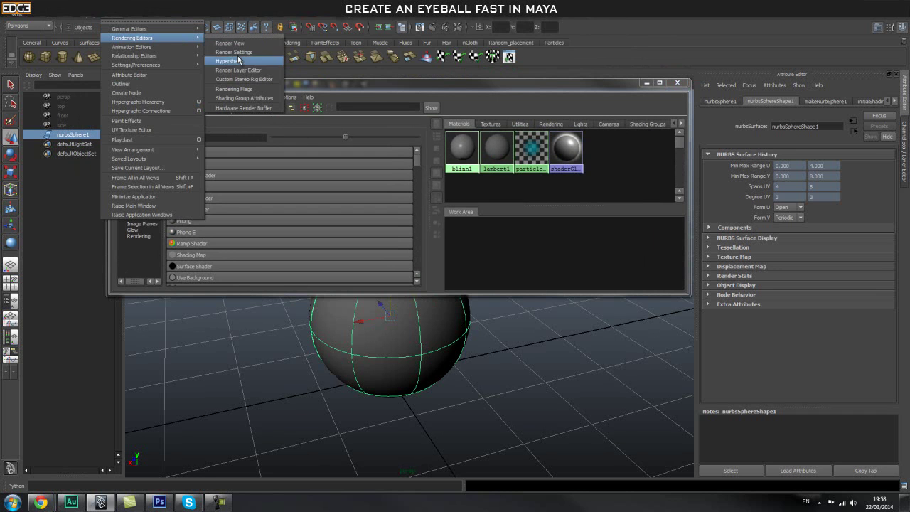
click(488, 90)
drag(487, 85, 482, 75)
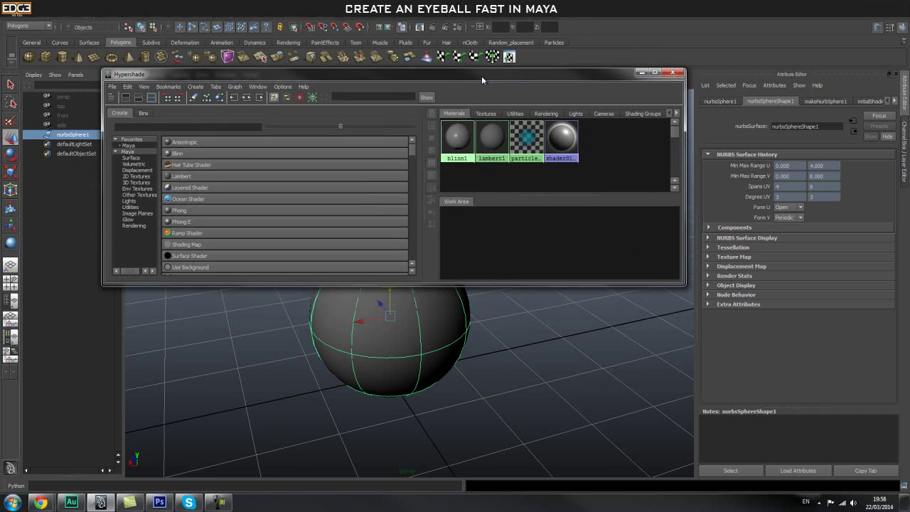
- Create a new Blinn material, blinn2, and reselect the sphere in the viewport
click(176, 153)
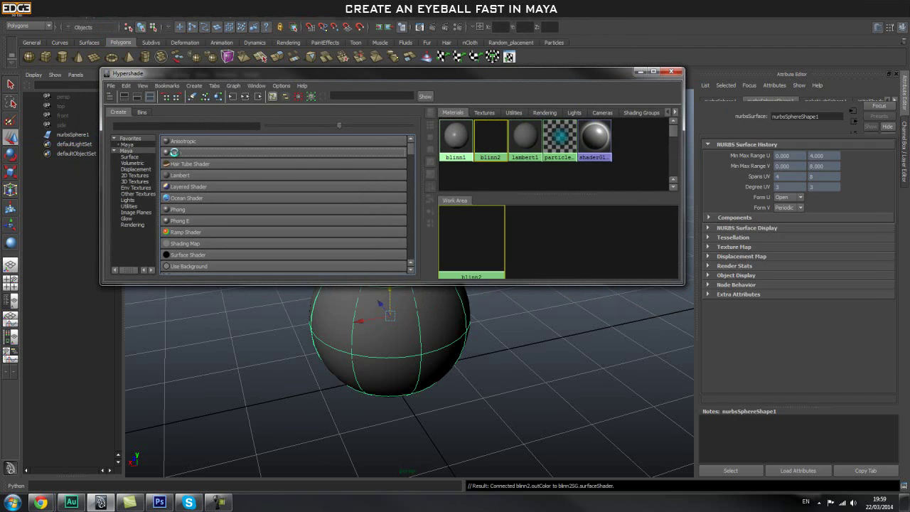
drag(481, 71, 434, 69)
middle_drag(424, 232, 412, 297)
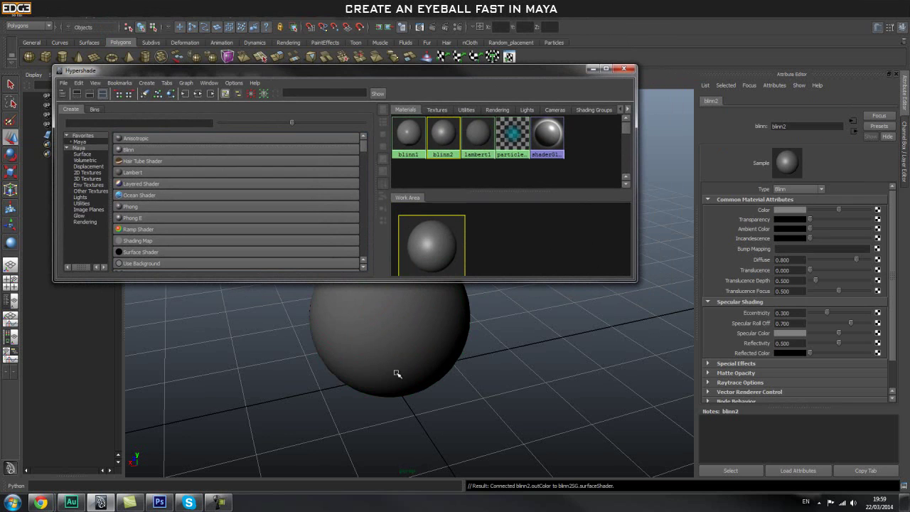
click(404, 318)
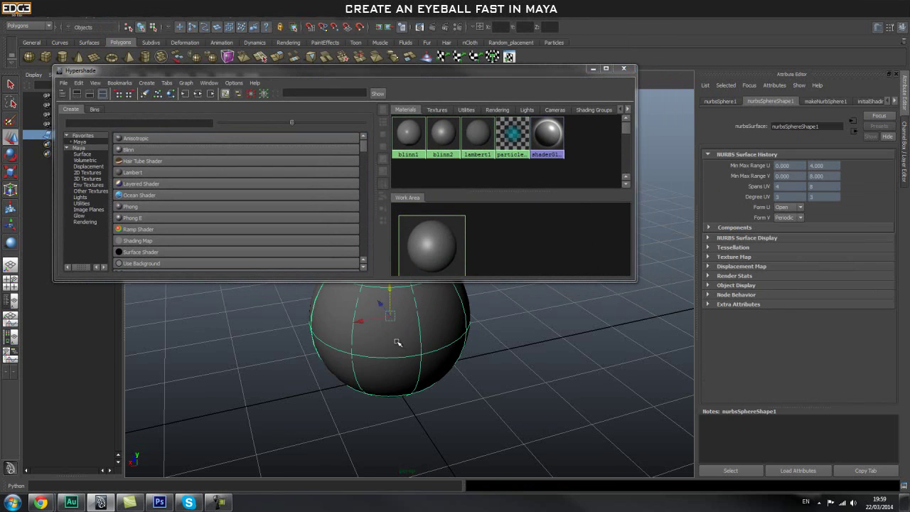
click(519, 336)
click(420, 336)
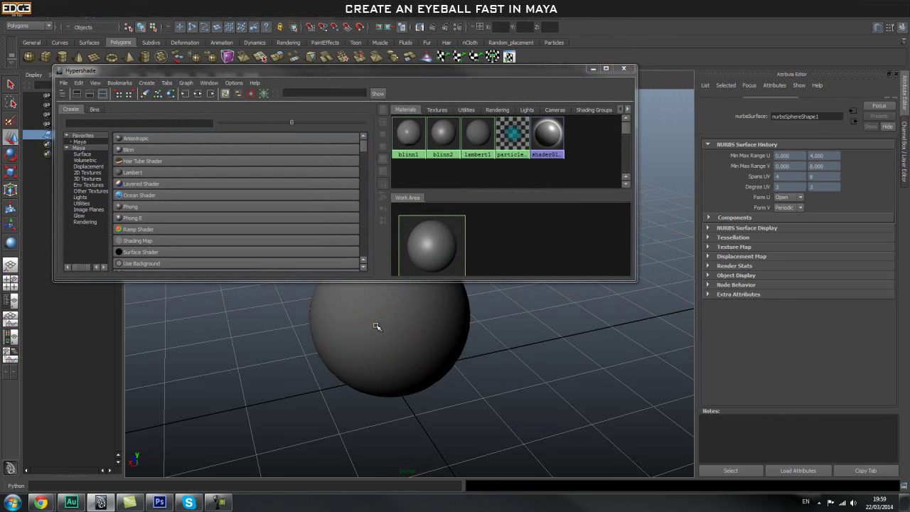
- Assign blinn2 from the Work Area to the selected NURBS sphere, then view it from above
right_click(430, 240)
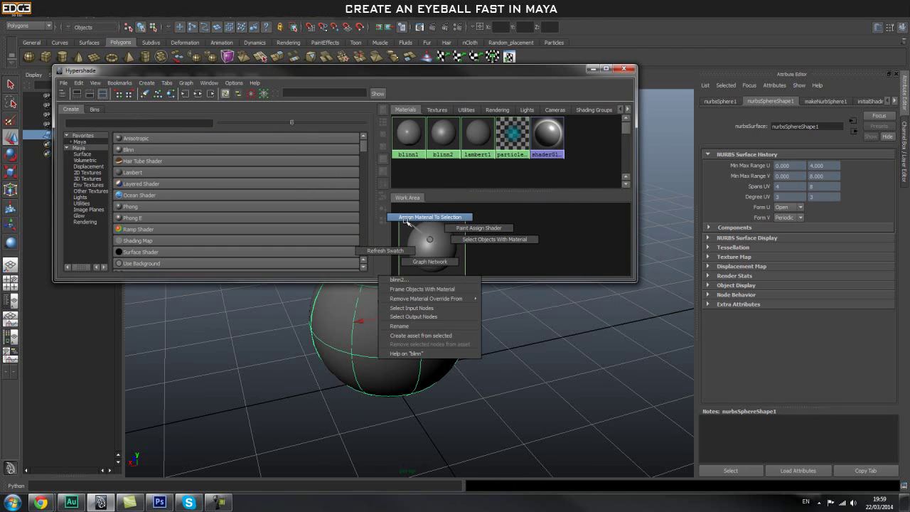
click(424, 217)
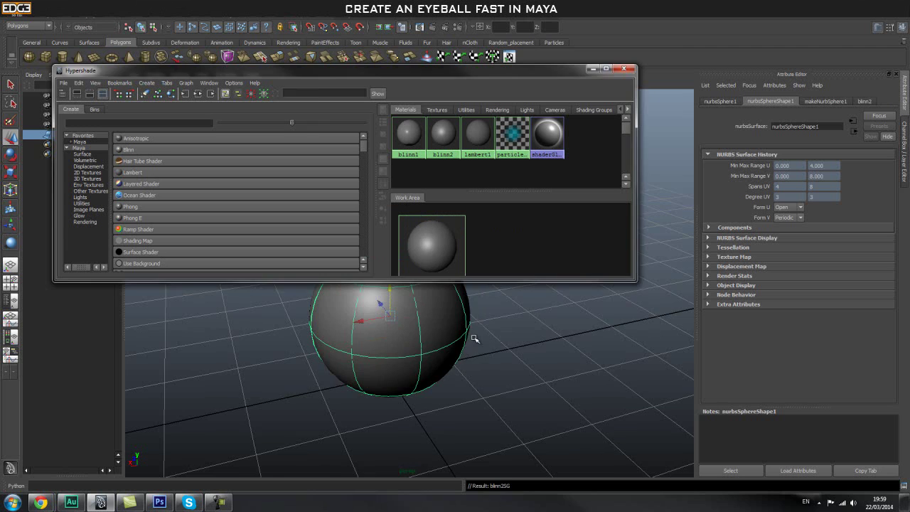
alt+drag(475, 339, 424, 361)
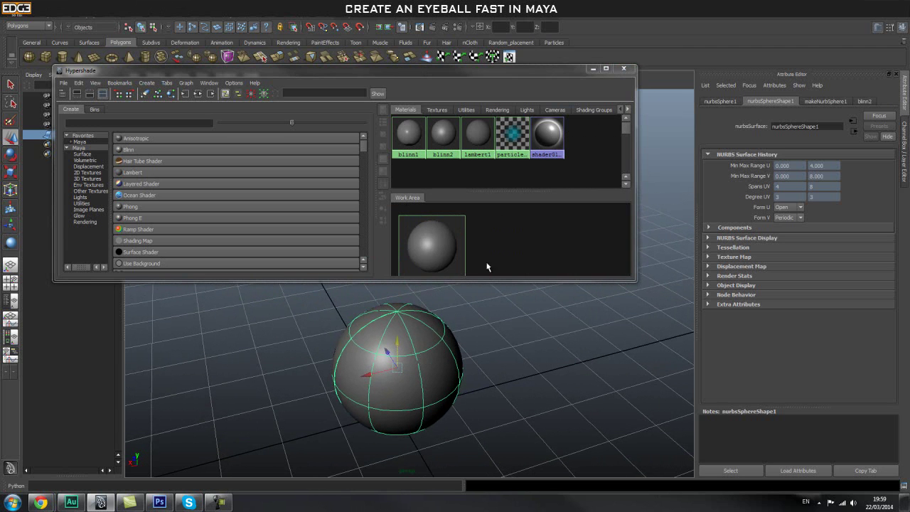
- Select blinn2 and bring up Create Render Node from its Color map button to browse 2D textures
click(431, 249)
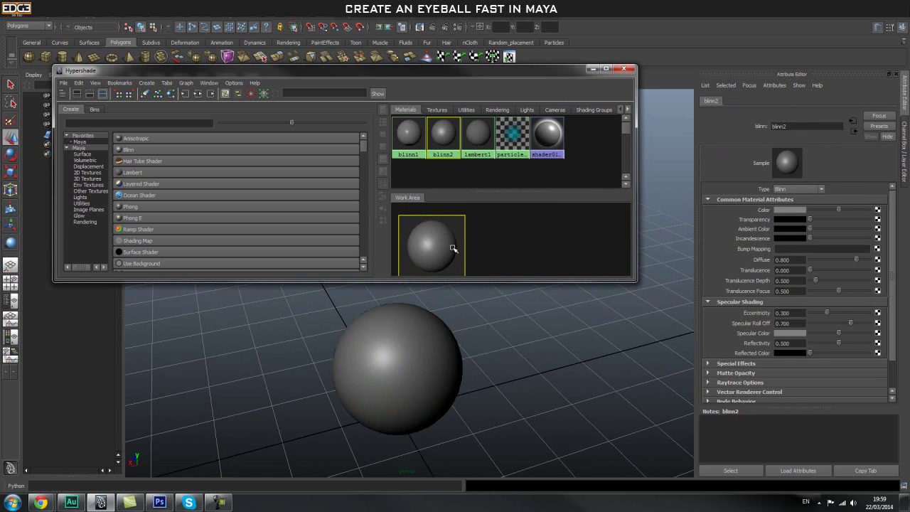
drag(637, 280, 640, 298)
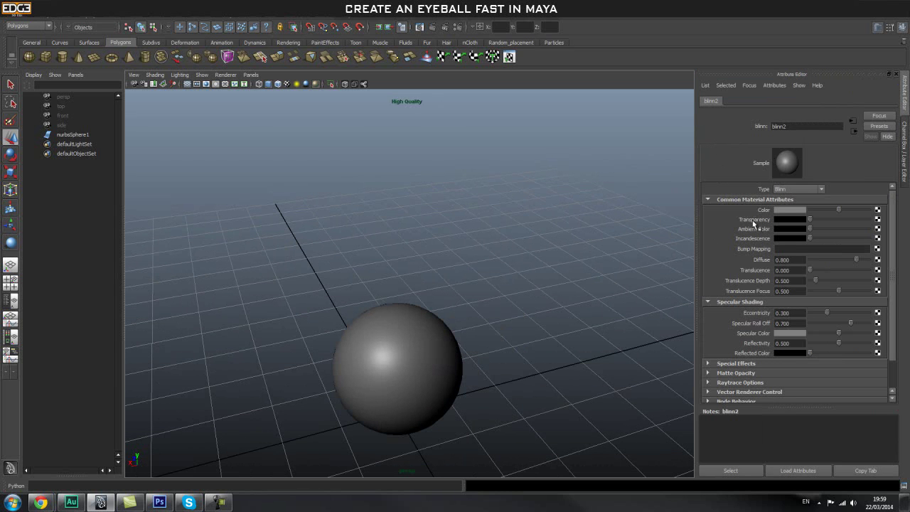
alt+middle_drag(532, 286, 509, 255)
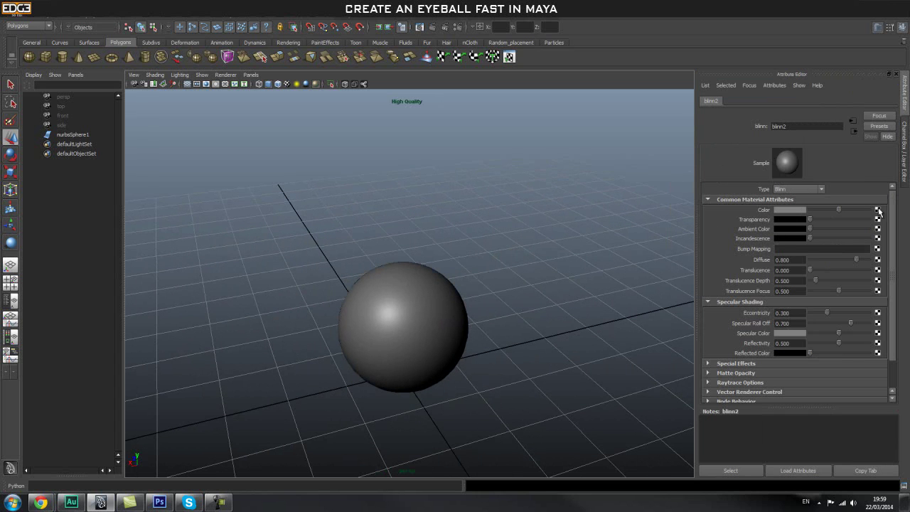
click(877, 211)
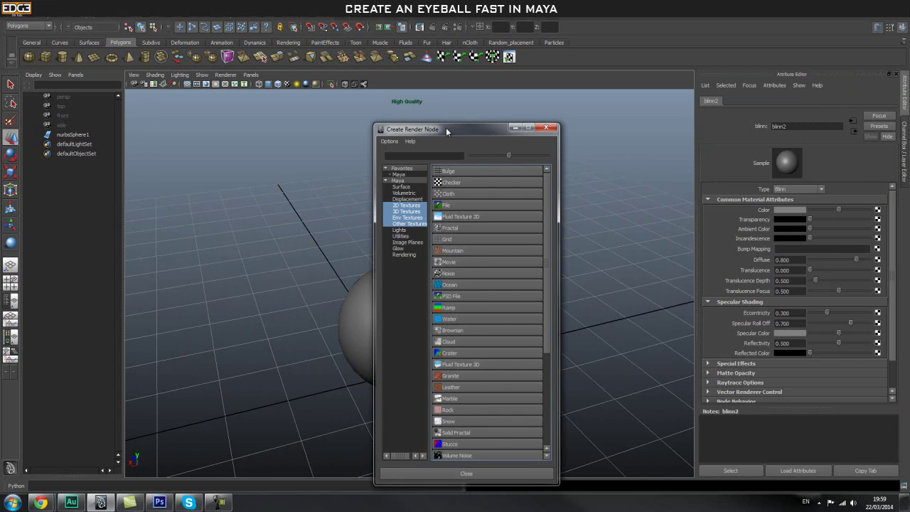
drag(446, 131, 551, 119)
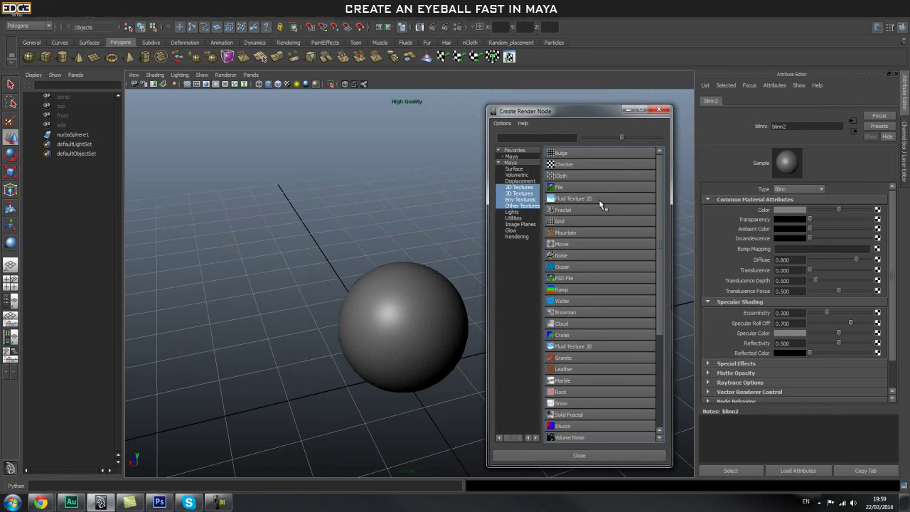
scroll(658, 184, down, 1)
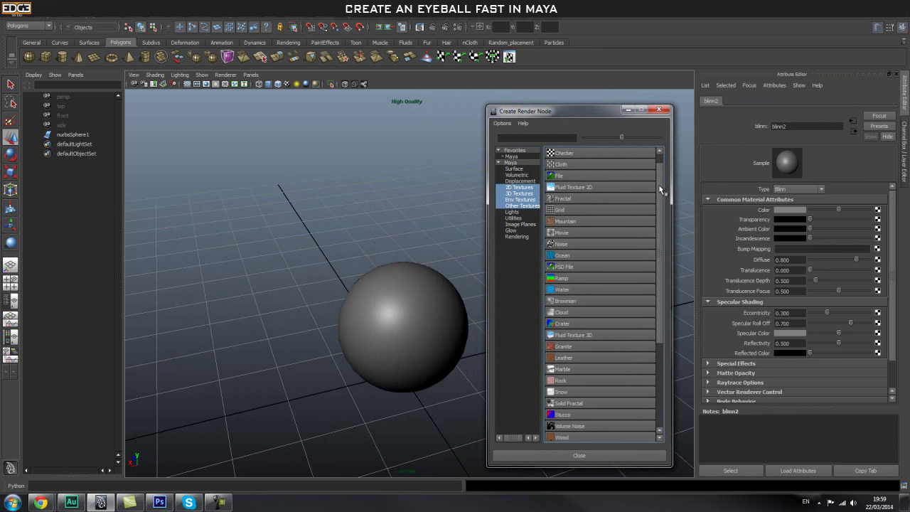
- Create the ramp2 texture and set its Type to U Ramp and Interpolation to None
click(573, 279)
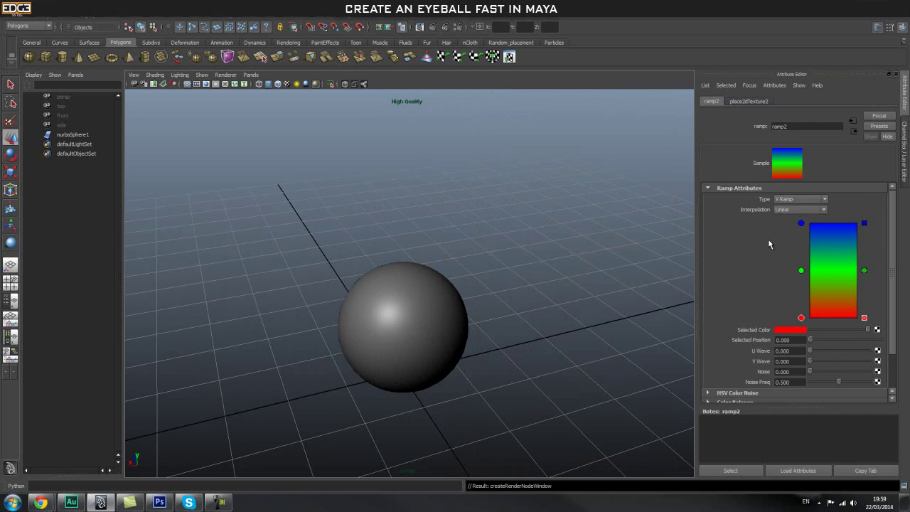
click(792, 201)
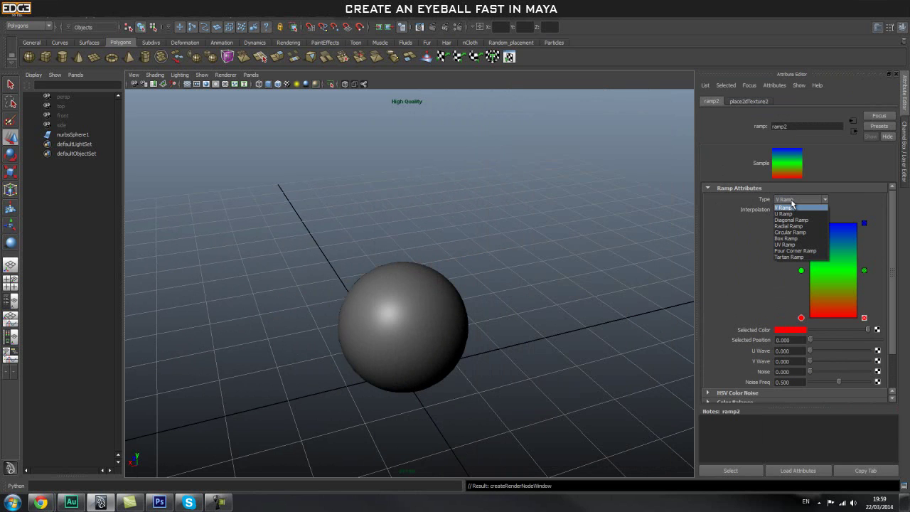
click(784, 213)
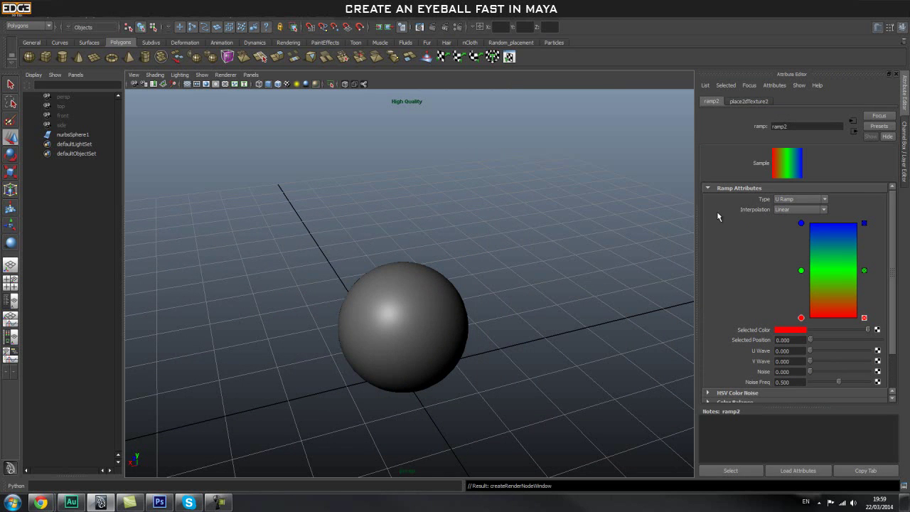
click(781, 210)
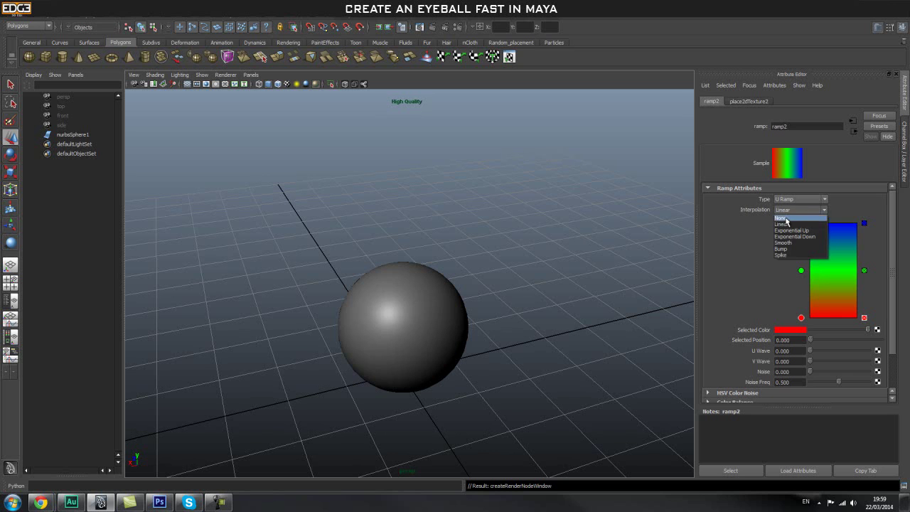
click(784, 215)
alt+drag(655, 274, 554, 303)
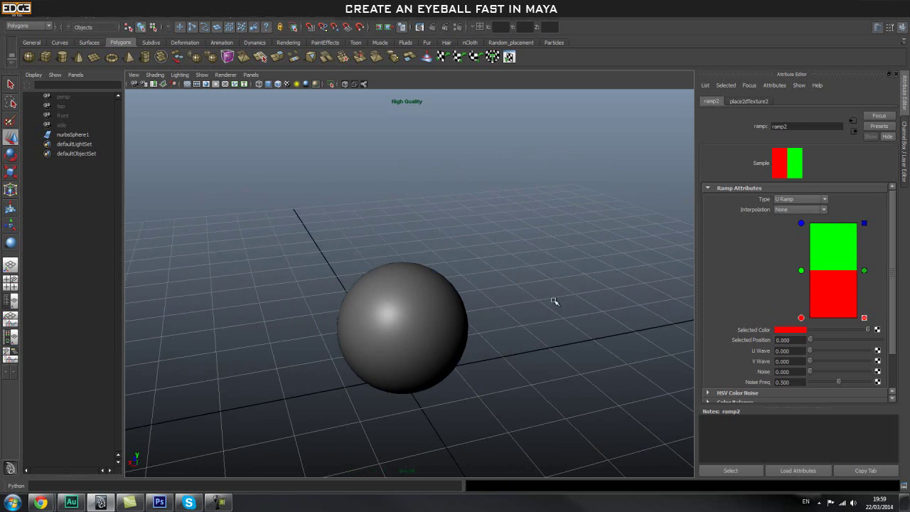
- Switch the sphere to textured display (6) to see the green and red ramp bands
click(417, 319)
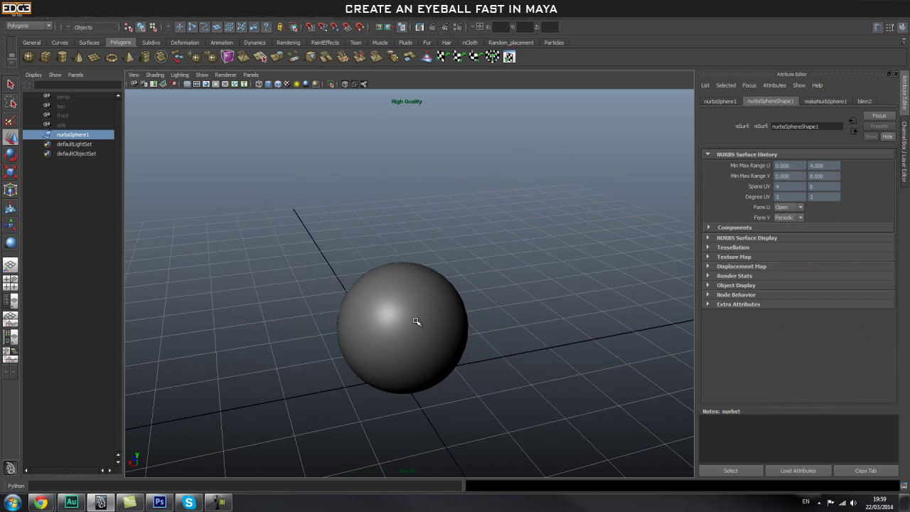
key(6)
click(508, 290)
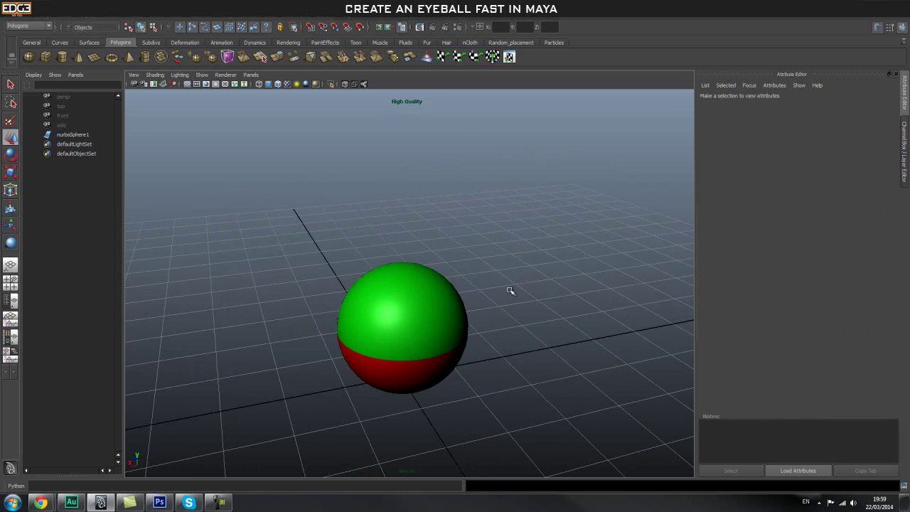
alt+drag(508, 290, 556, 311)
click(471, 315)
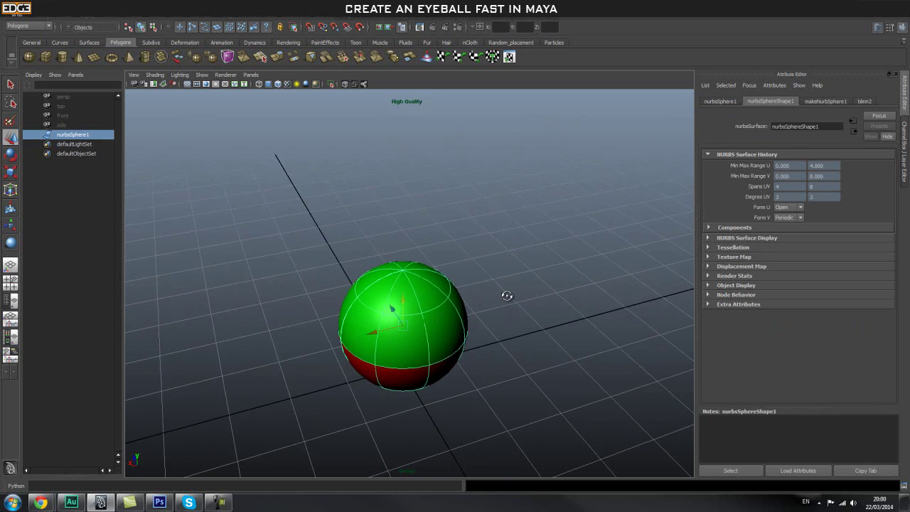
alt+drag(505, 296, 507, 294)
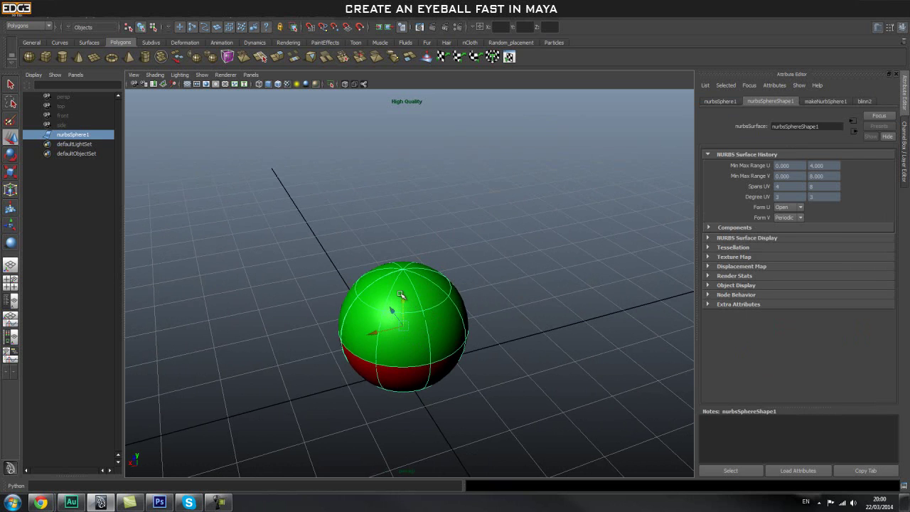
- Jump from blinn2 to ramp2 and make the top entry black at position 0.835
click(864, 101)
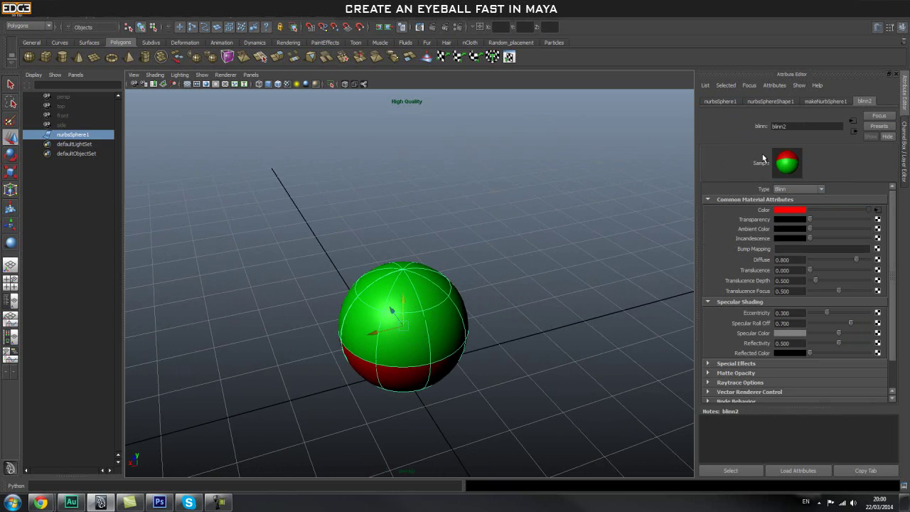
click(853, 120)
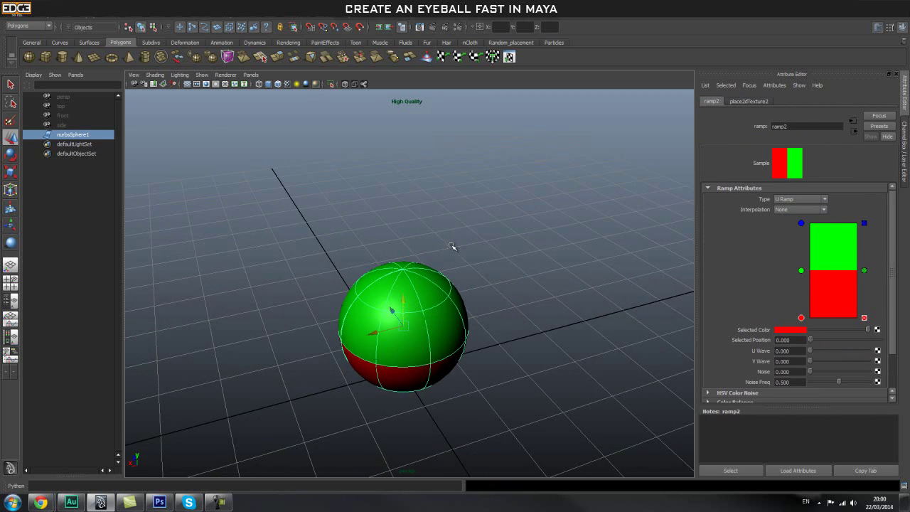
alt+drag(451, 248, 443, 229)
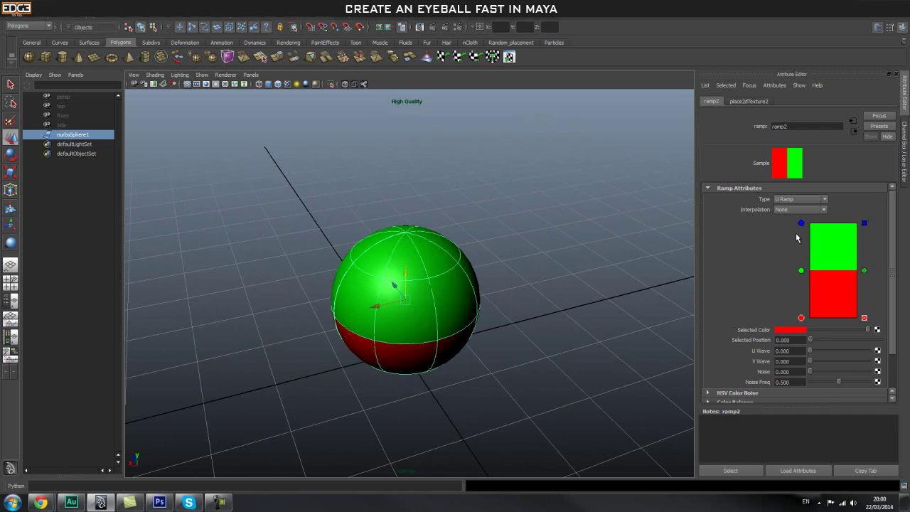
click(801, 224)
drag(801, 224, 801, 240)
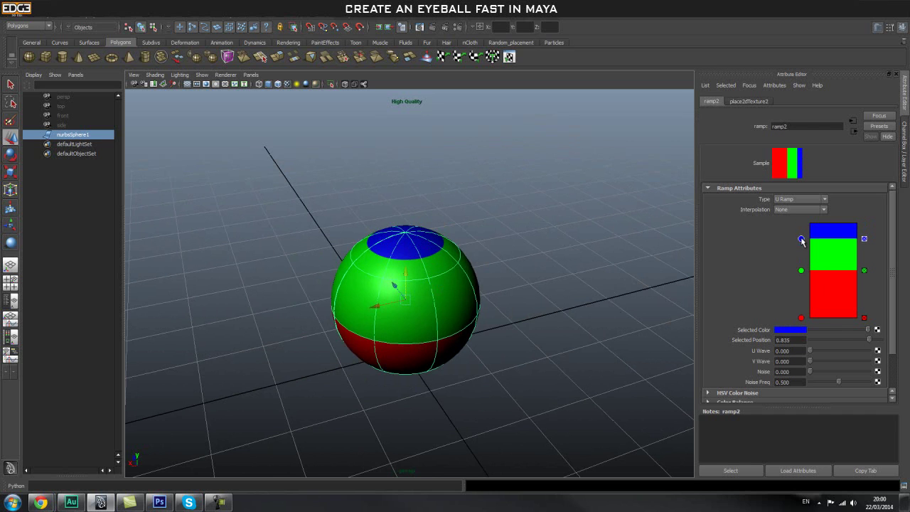
click(784, 330)
click(632, 313)
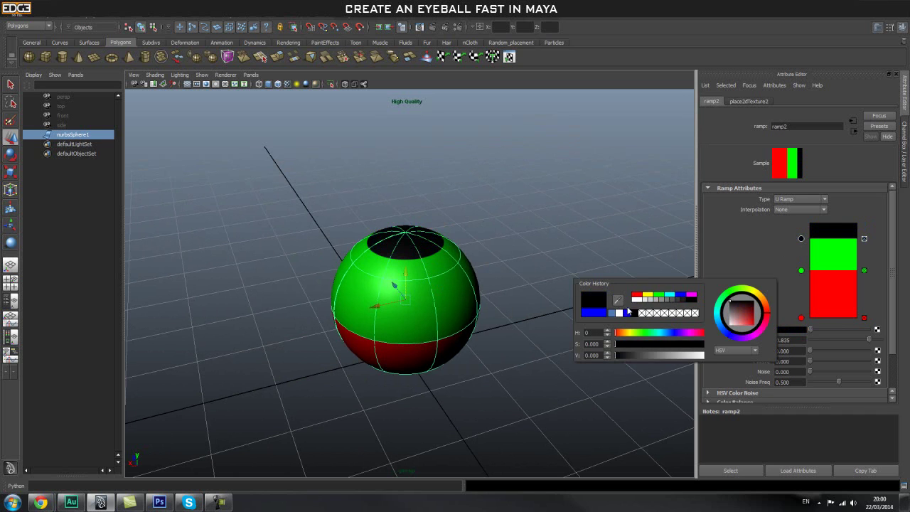
- Change the middle green ramp entry to blue and move it to 0.790
click(801, 271)
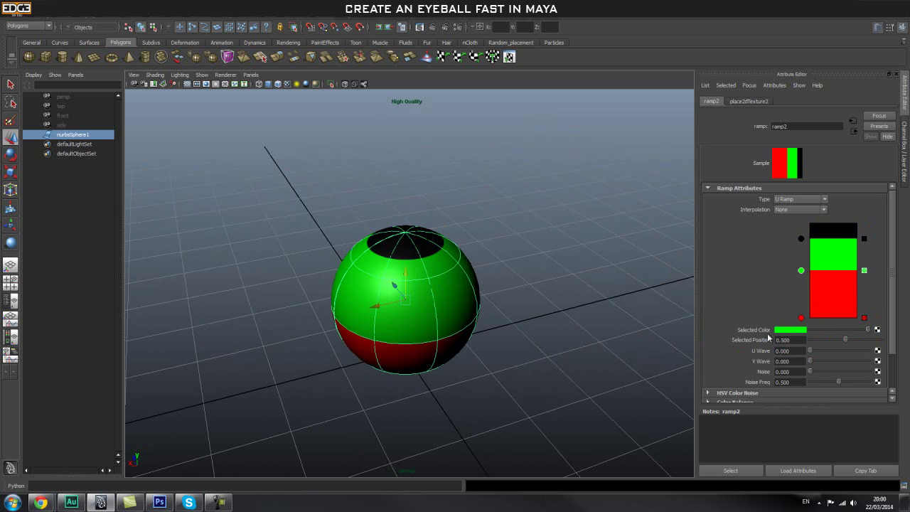
click(786, 330)
mouse_move(775, 347)
mouse_down()
mouse_move(786, 345)
mouse_move(778, 346)
mouse_up()
alt+drag(517, 283, 526, 299)
drag(801, 271, 806, 246)
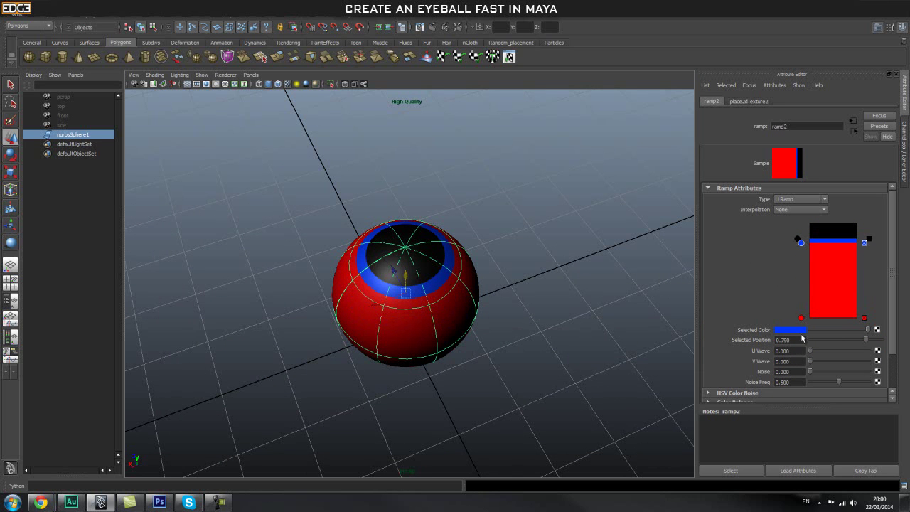
- Make the bottom red ramp entry white for the sclera
click(800, 319)
click(788, 331)
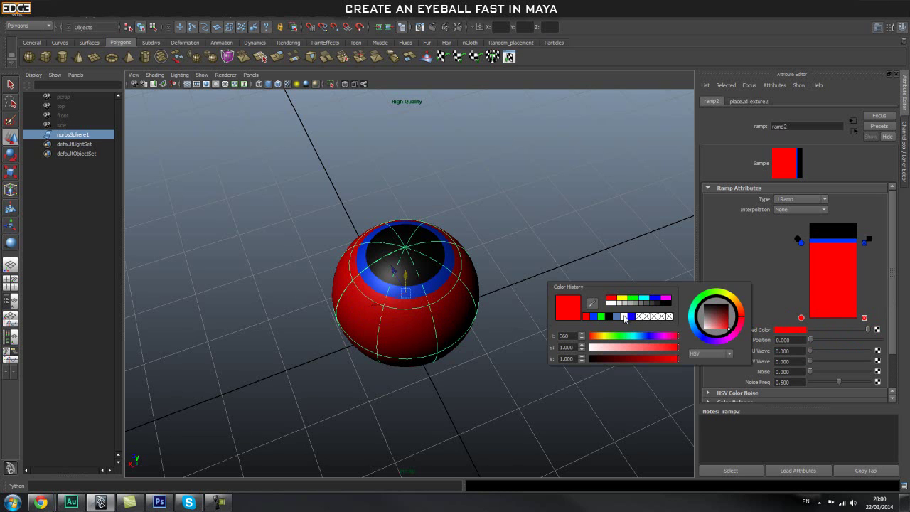
click(625, 317)
click(524, 301)
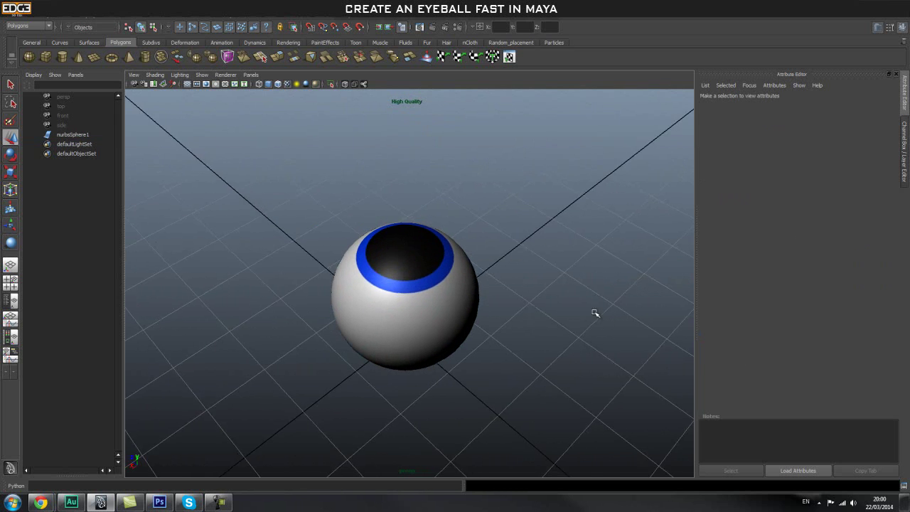
- Rotate the eyeball so its iris points sideways and raise it into view
alt+drag(596, 314, 569, 319)
click(432, 315)
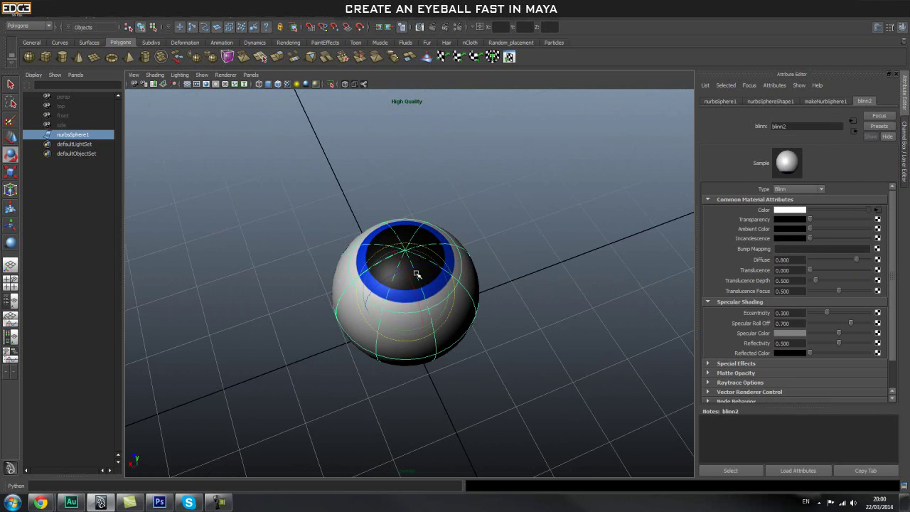
drag(417, 275, 416, 316)
key(w)
middle_drag(415, 310, 425, 252)
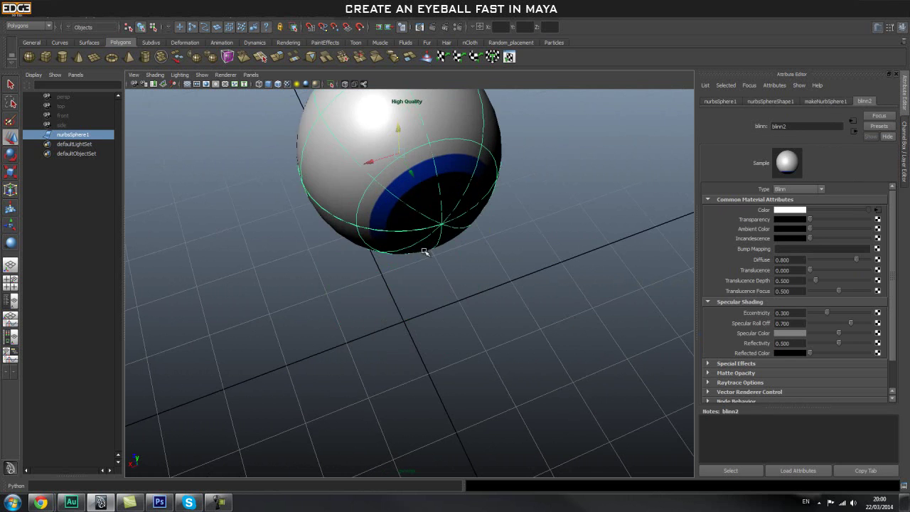
alt+drag(425, 252, 440, 233)
- Reselect the eyeball and move ramp2's blue iris entry to about 0.820 to widen the ring
click(516, 150)
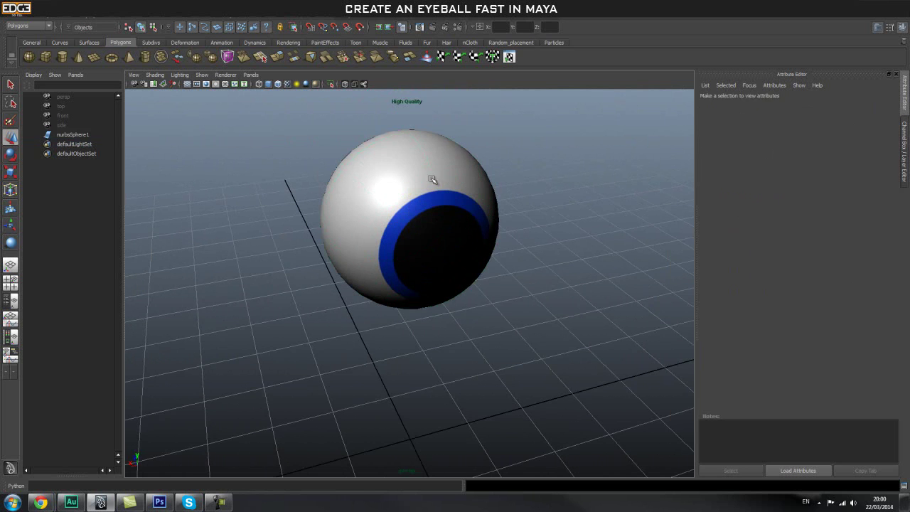
click(507, 215)
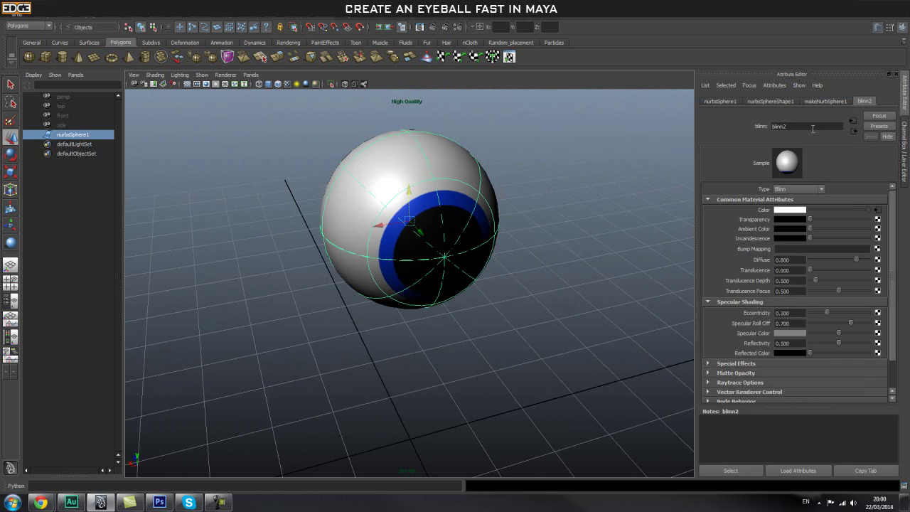
click(854, 121)
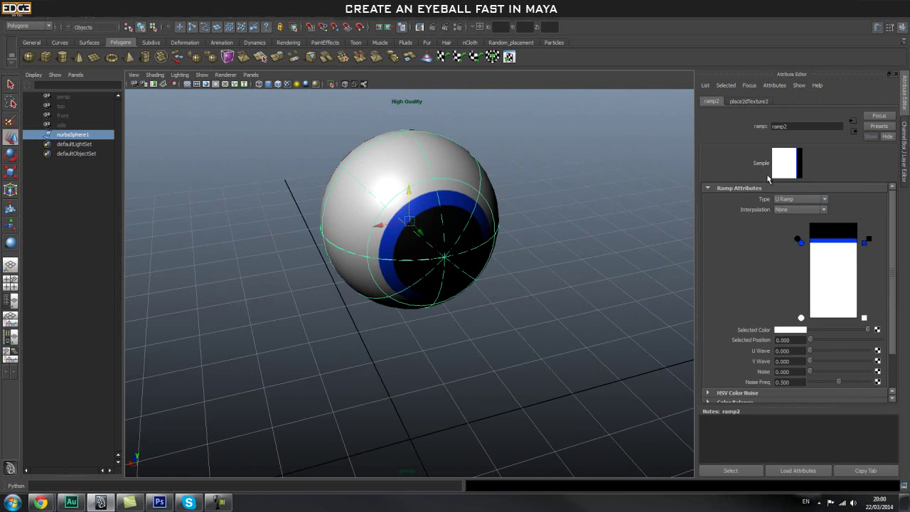
mouse_move(799, 240)
mouse_down()
mouse_move(802, 248)
mouse_move(803, 226)
mouse_move(801, 239)
mouse_up()
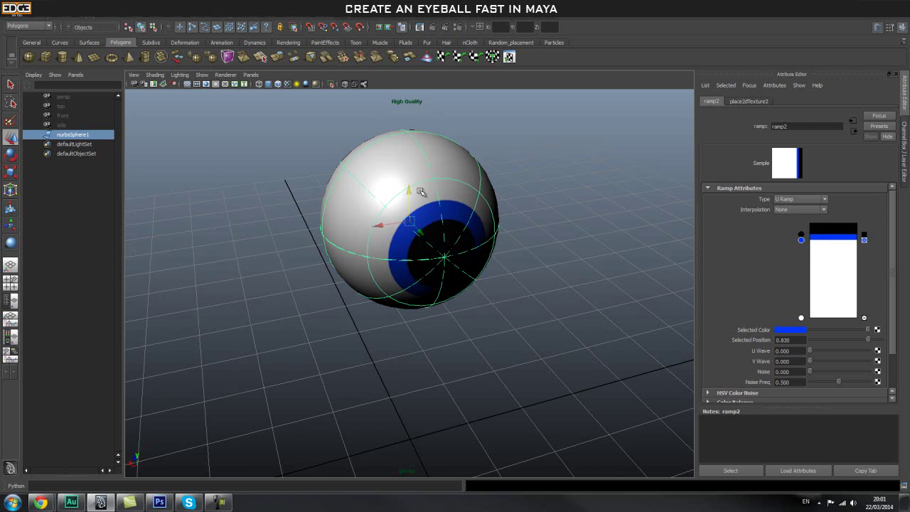
- Choose a different lighting mode from the viewport's Lighting menu, orbiting to face the iris
click(297, 86)
click(298, 86)
alt+drag(474, 212, 514, 219)
click(179, 74)
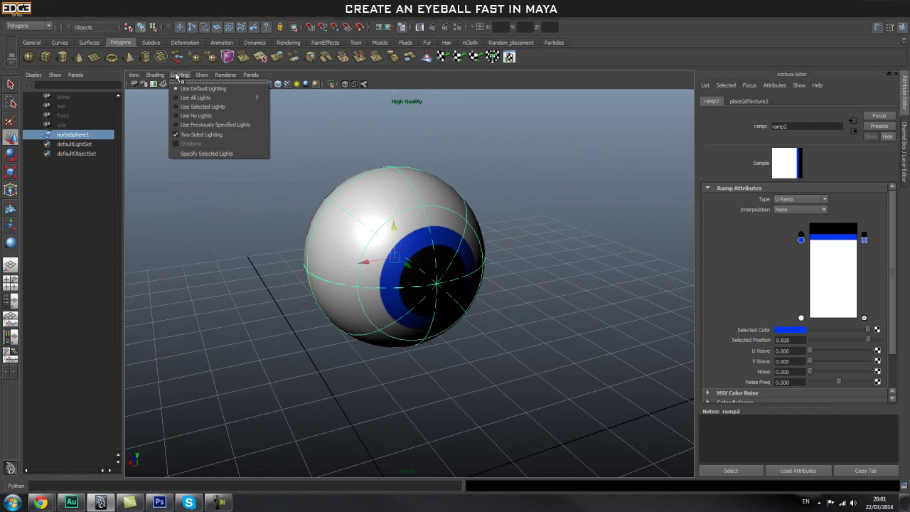
click(183, 88)
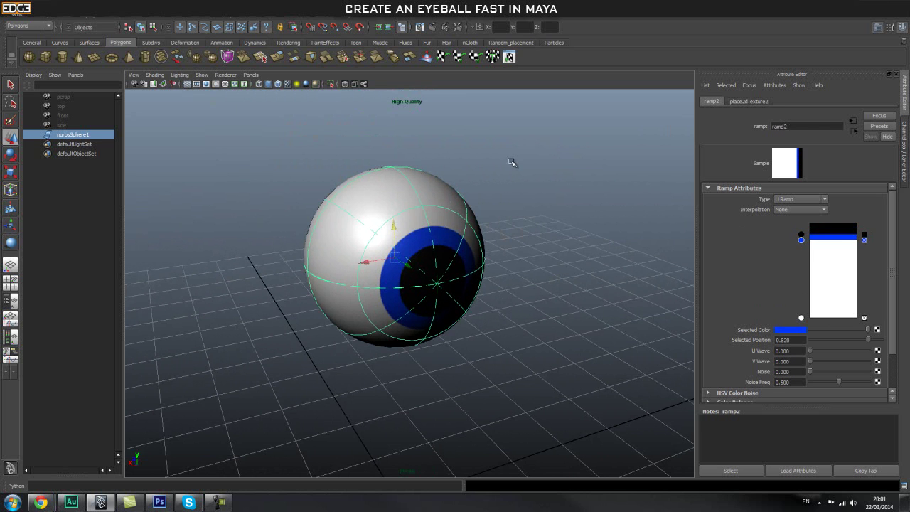
- Reselect the eyeball sphere so its blinn2 material shows in the Attribute Editor
click(509, 169)
alt+drag(509, 169, 538, 213)
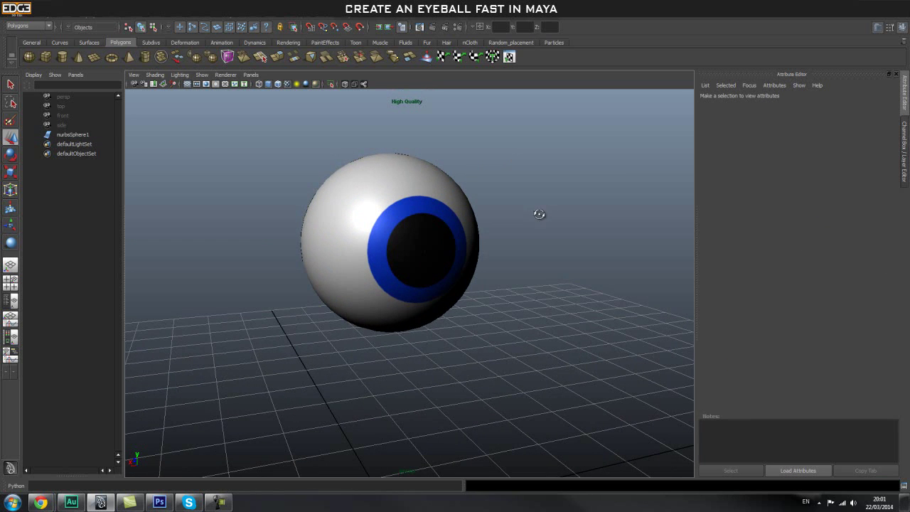
click(459, 223)
alt+drag(459, 224, 447, 209)
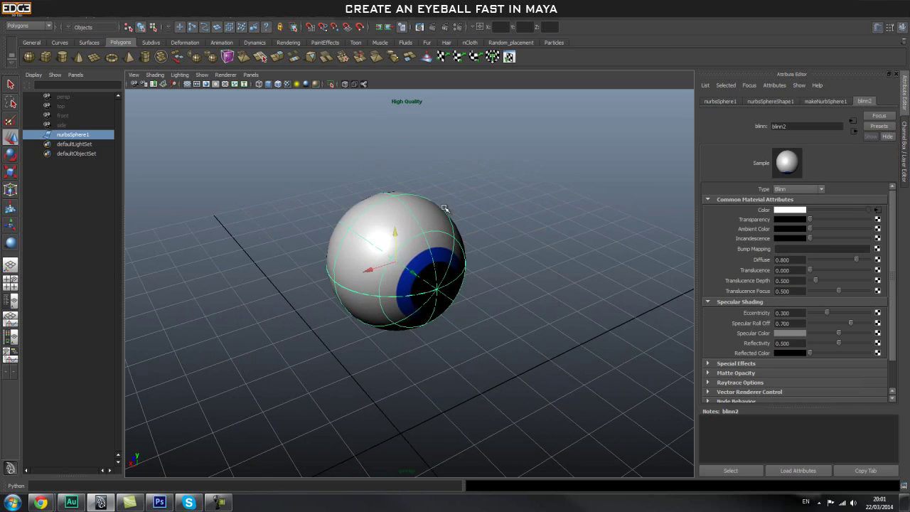
- Lower the eyeball's makeNurbSphere1 Sections and Spans to 1 from the Channel Box
click(498, 204)
click(399, 217)
key(ctrl+a)
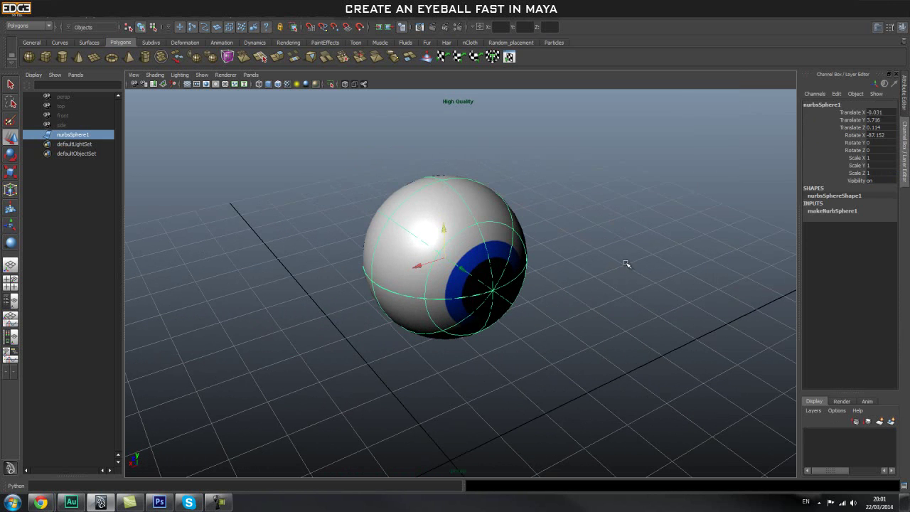
click(811, 211)
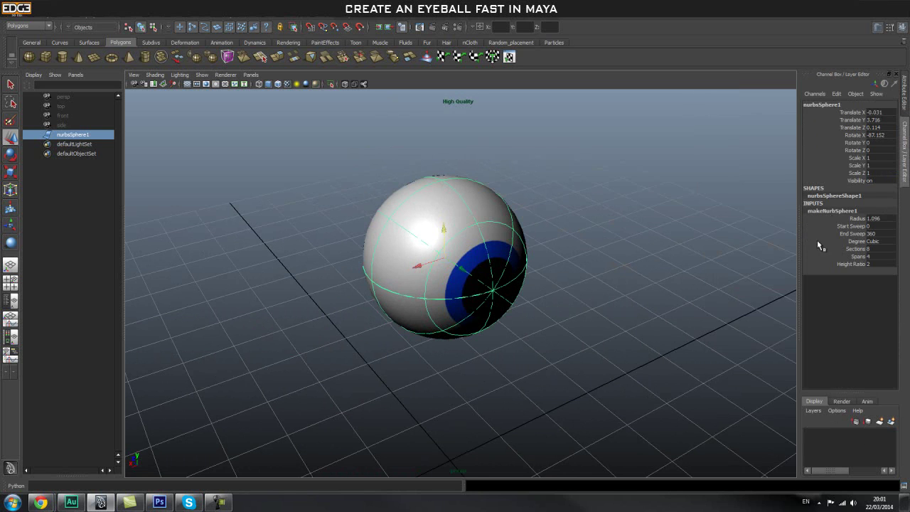
click(860, 256)
shift+click(859, 249)
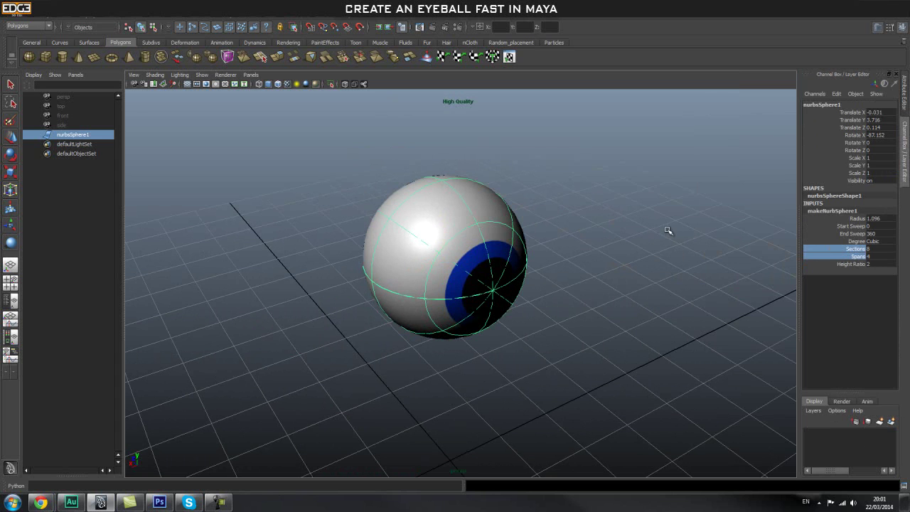
middle_drag(669, 232, 674, 259)
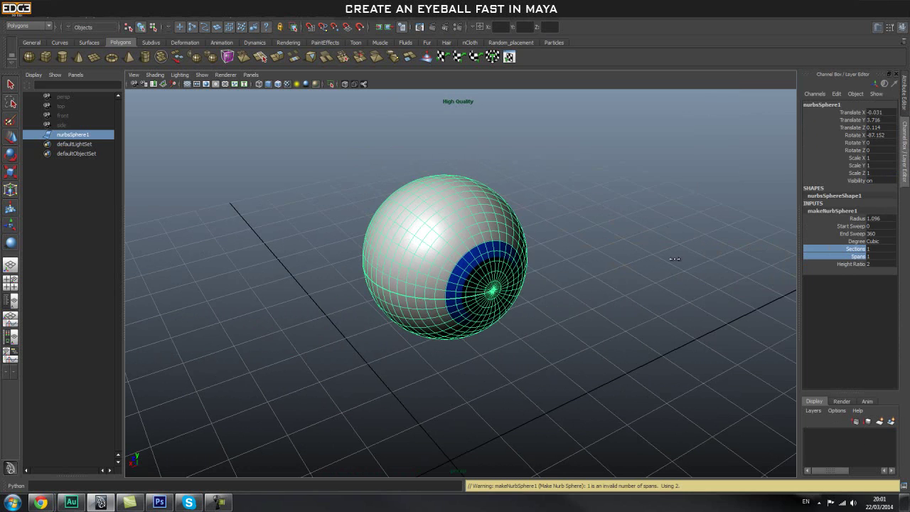
click(564, 295)
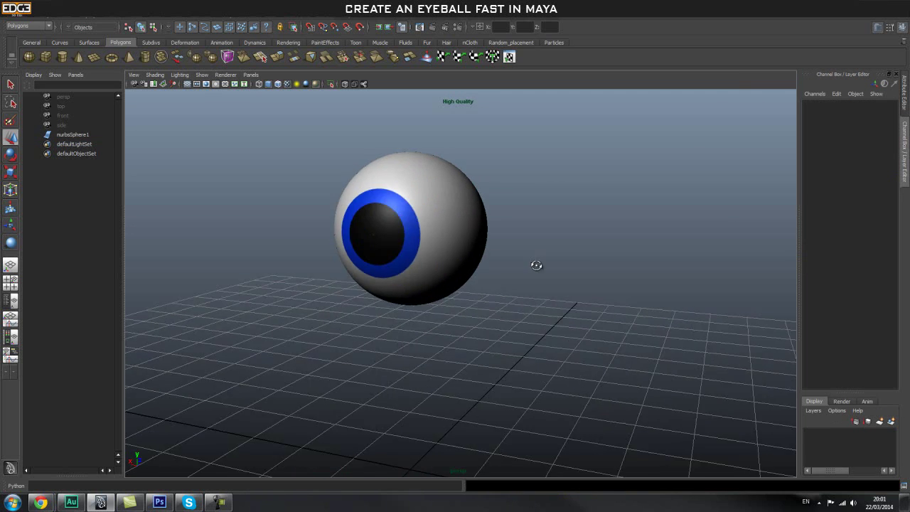
alt+drag(536, 266, 578, 284)
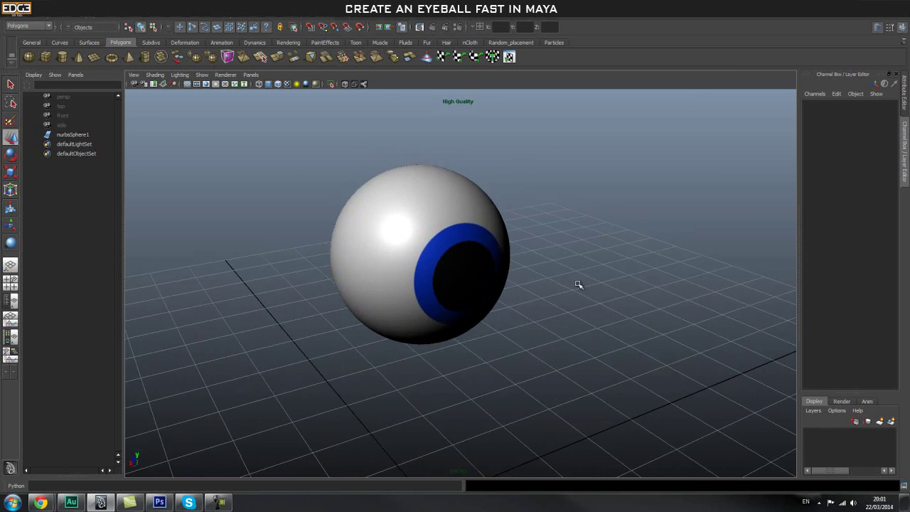
alt+right_drag(578, 285, 473, 274)
alt+drag(474, 274, 479, 270)
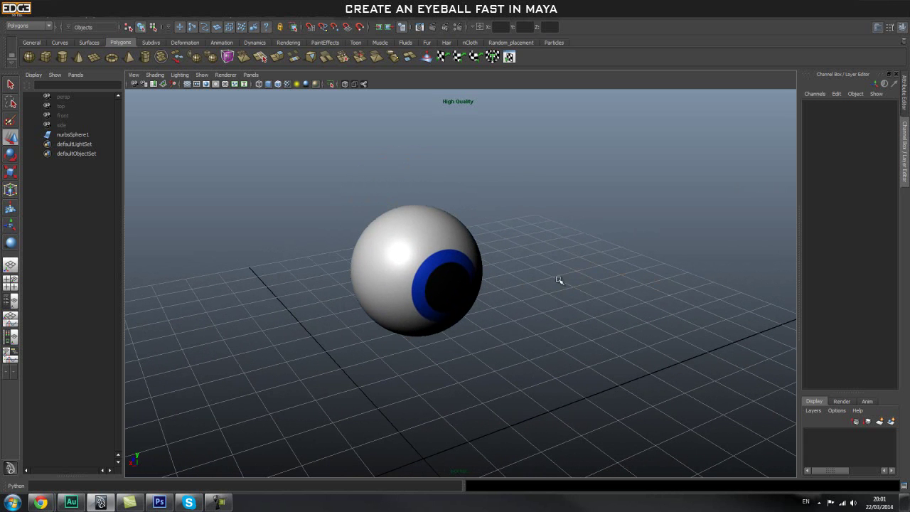
alt+right_drag(392, 269, 467, 288)
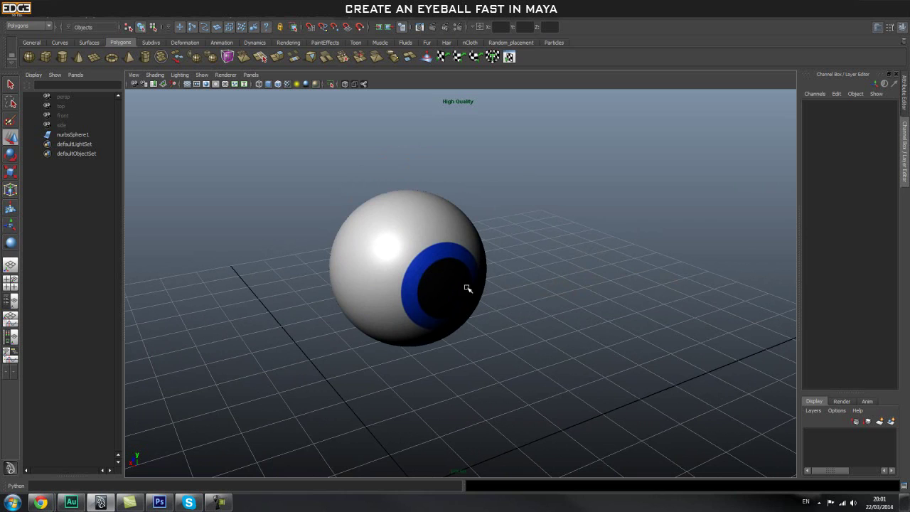